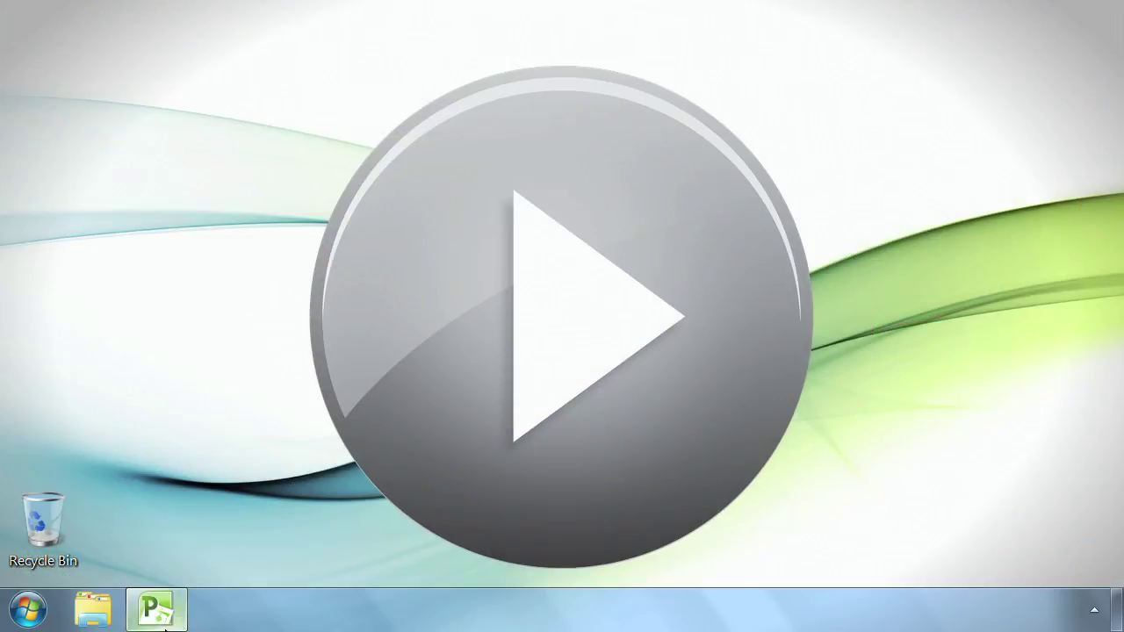
# - Switch to Microsoft Project, show the Timeline, and add the task "Identify potential locations" to it
pyautogui.click(164, 618)
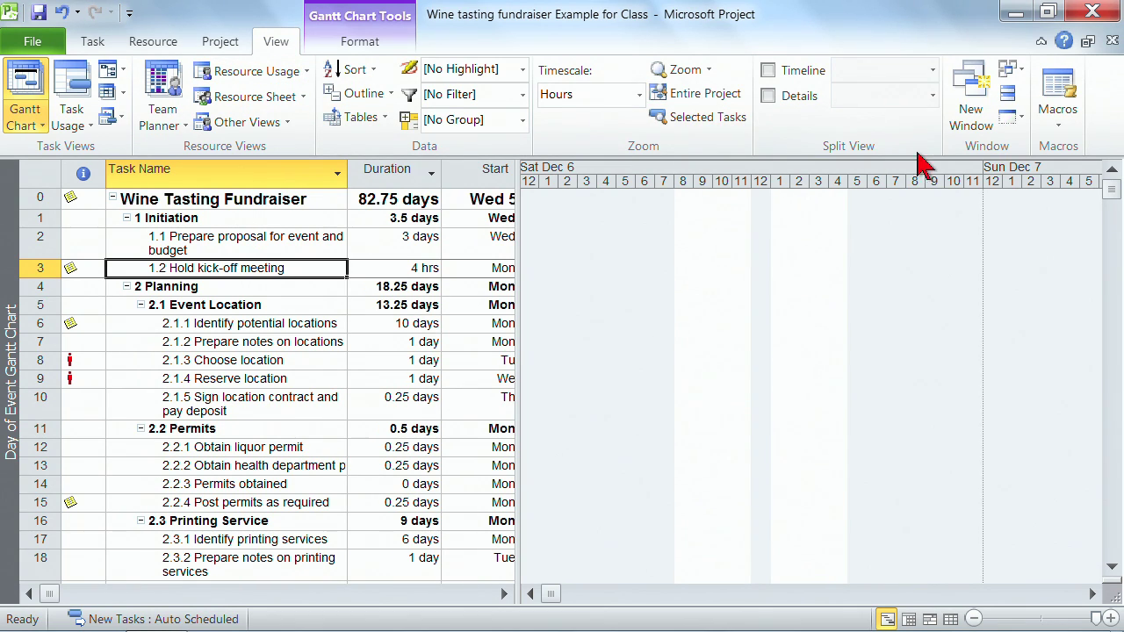
pyautogui.click(769, 71)
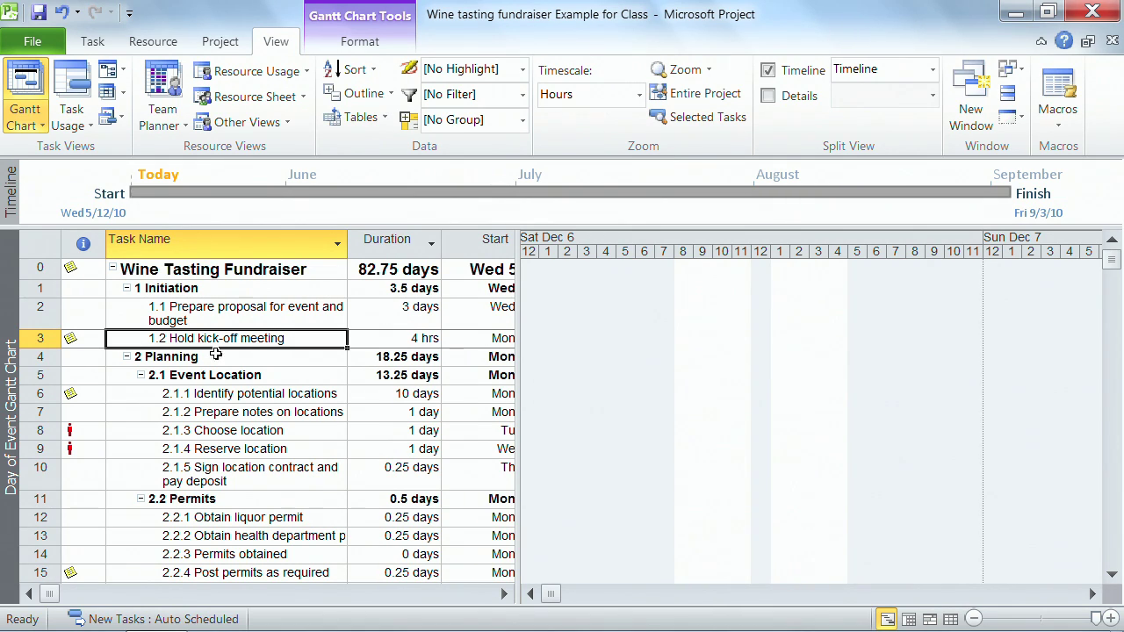
pyautogui.click(222, 394)
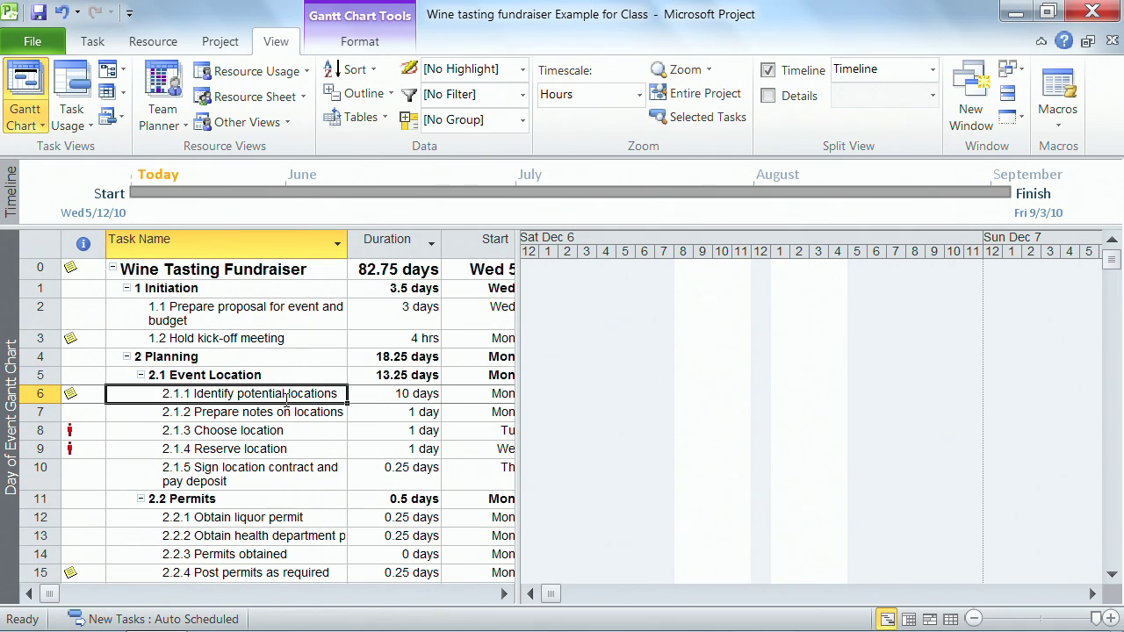
pyautogui.rightClick(222, 397)
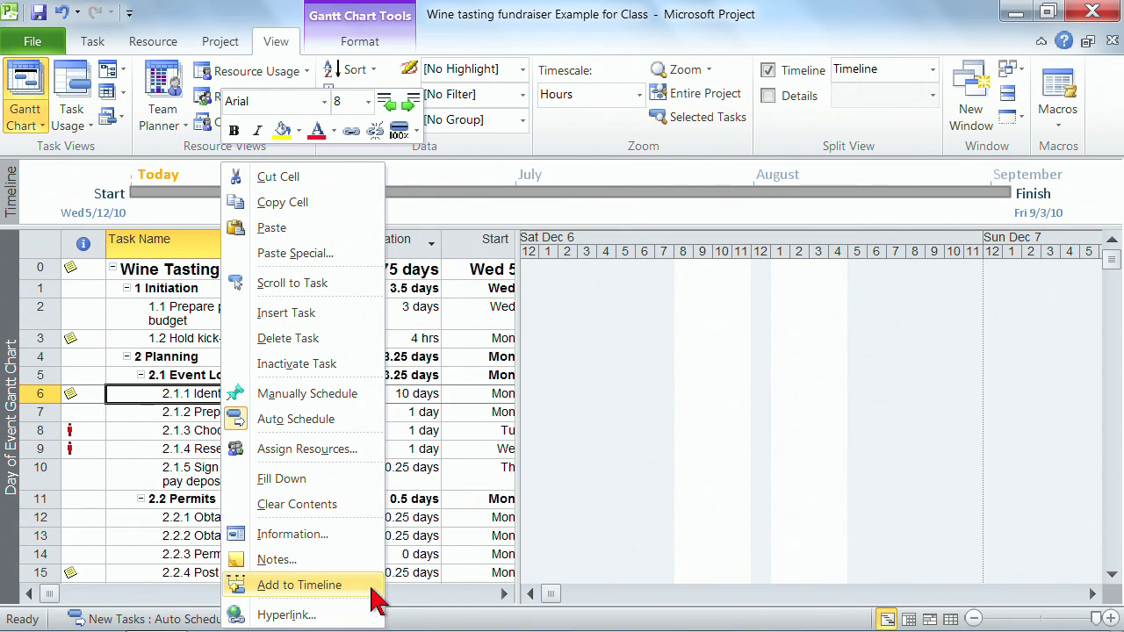
pyautogui.click(283, 590)
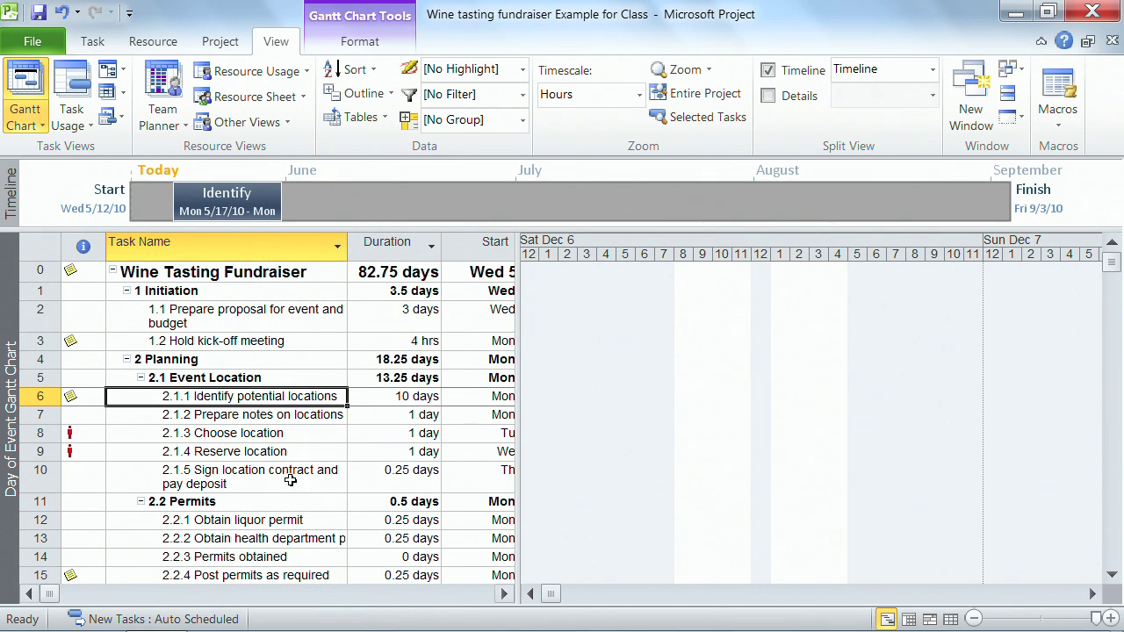
pyautogui.moveTo(226, 215)
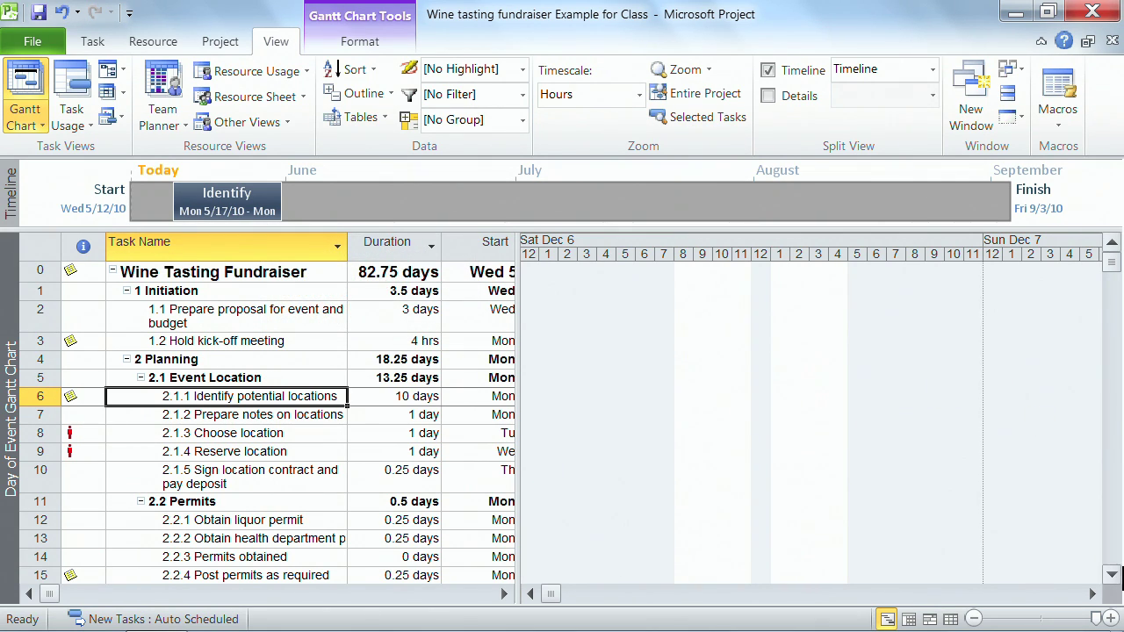
# - Add the task "Choose printing service" to the Timeline and check its details there
pyautogui.click(1113, 575)
pyautogui.moveTo(1113, 575); pyautogui.dragTo(1113, 575)
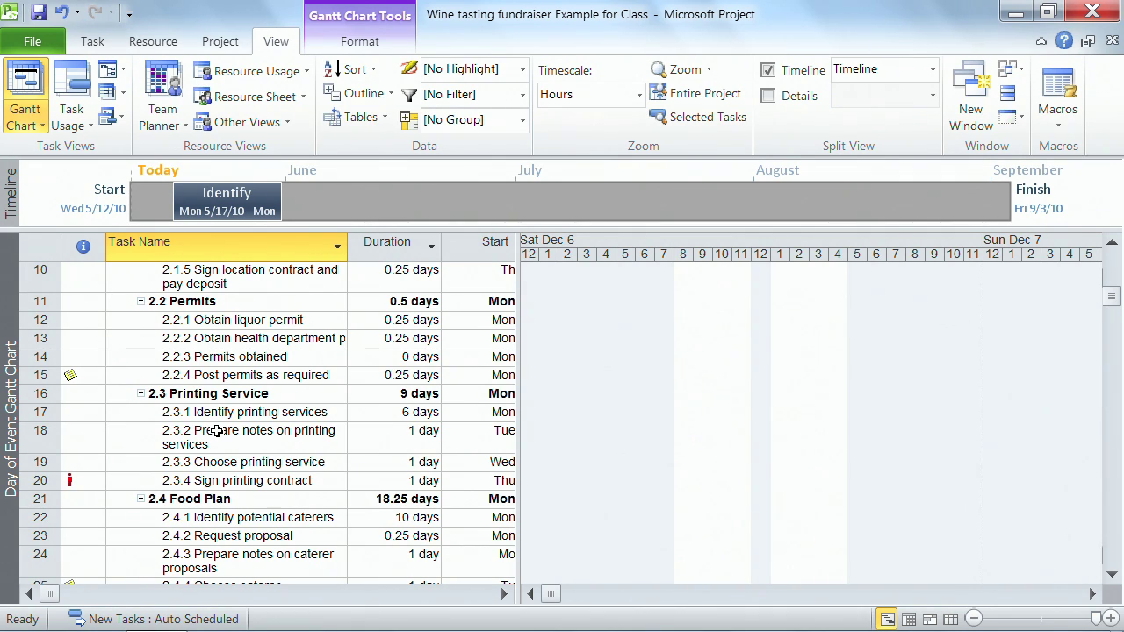
pyautogui.click(208, 463)
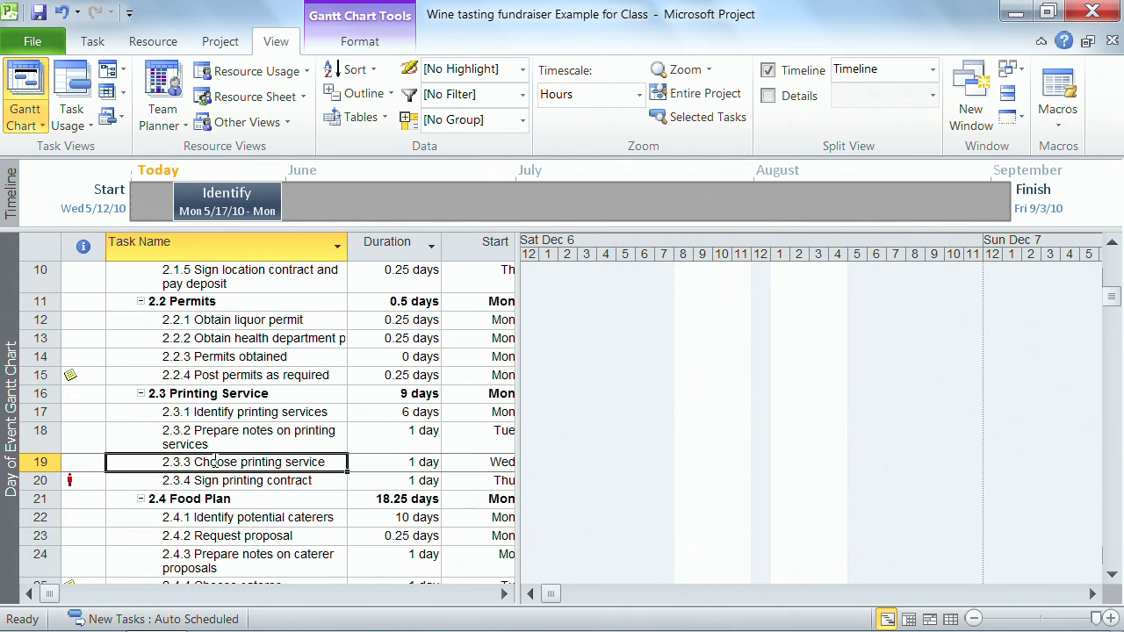
pyautogui.click(93, 43)
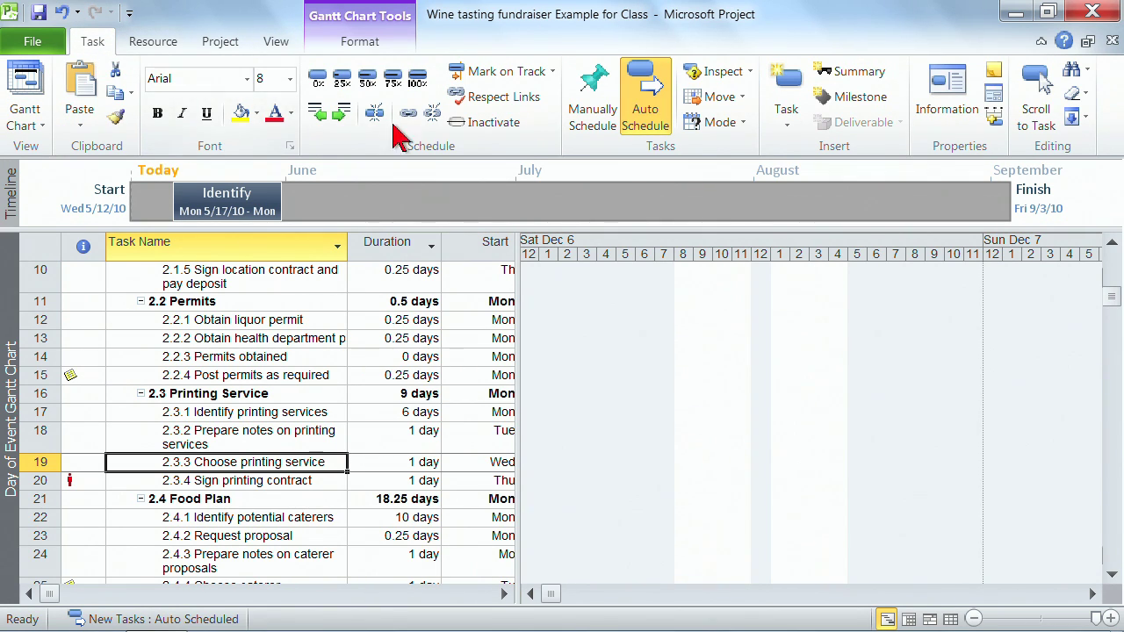
pyautogui.click(996, 116)
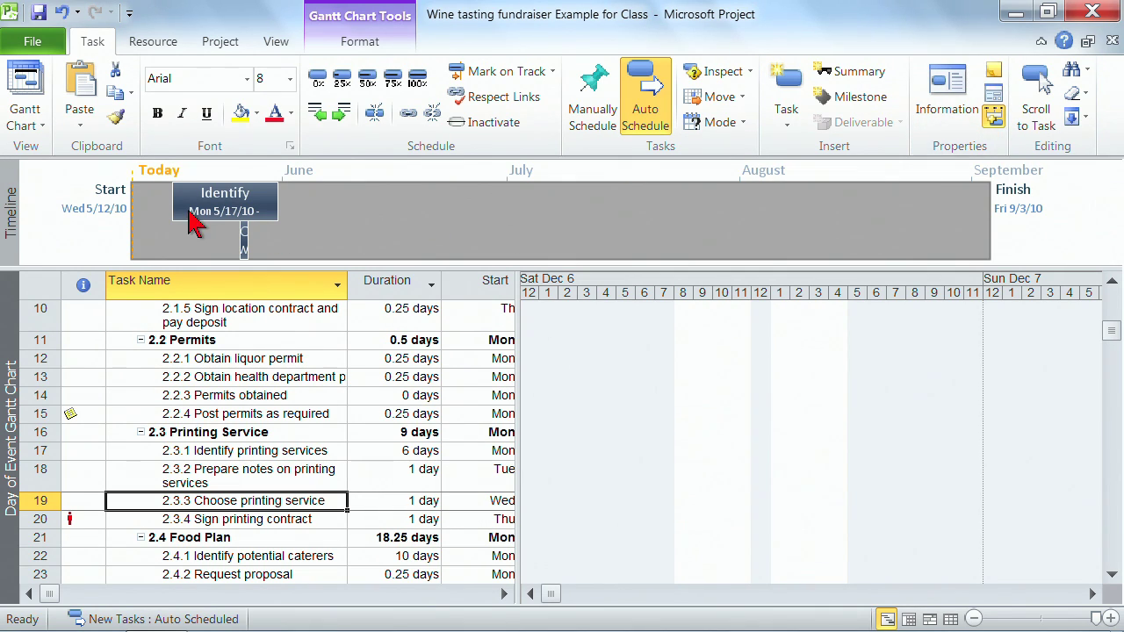
pyautogui.moveTo(204, 214)
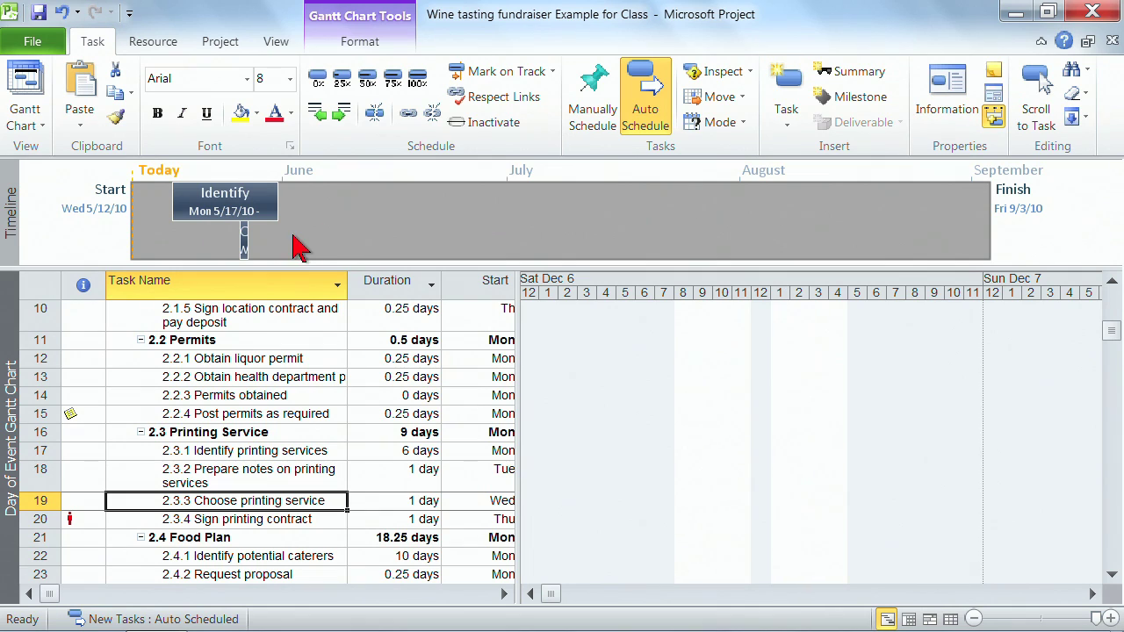
pyautogui.moveTo(245, 253)
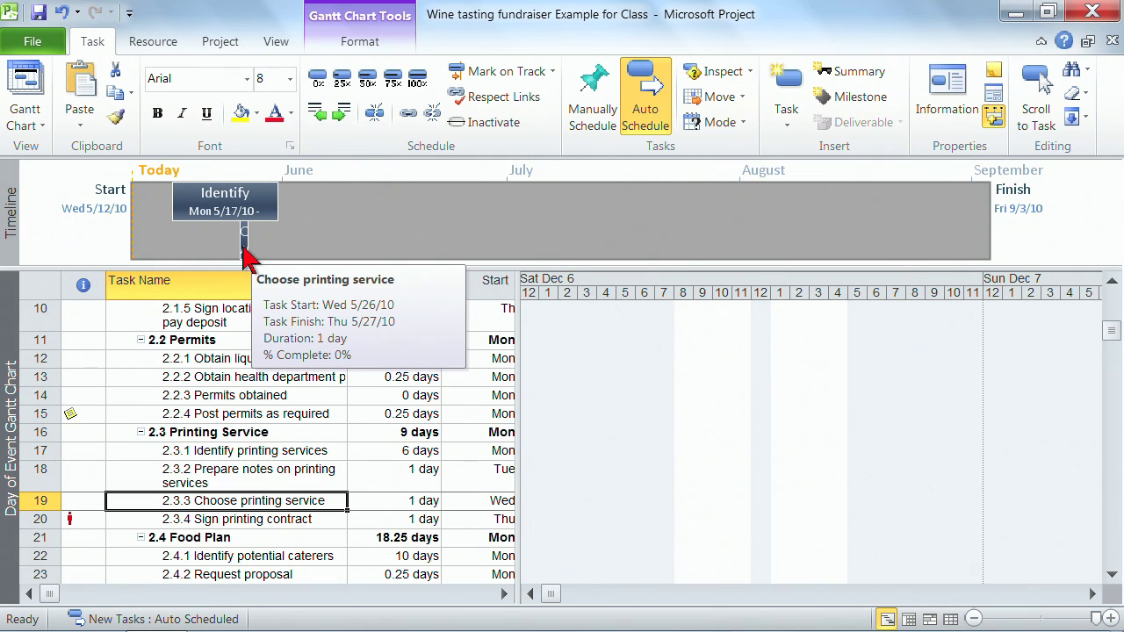
# - Add task 4.1.2 "Recruit sponsors from businesses and other organizations" to the Timeline and check its details there
pyautogui.moveTo(1114, 343); pyautogui.dragTo(1114, 423)
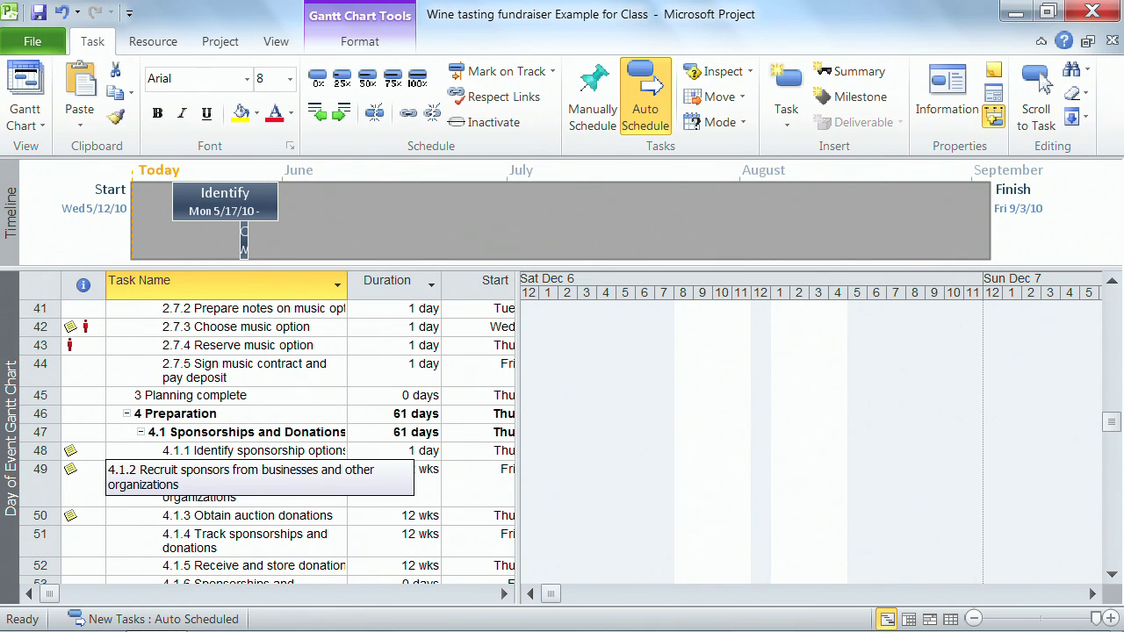
pyautogui.rightClick(249, 501)
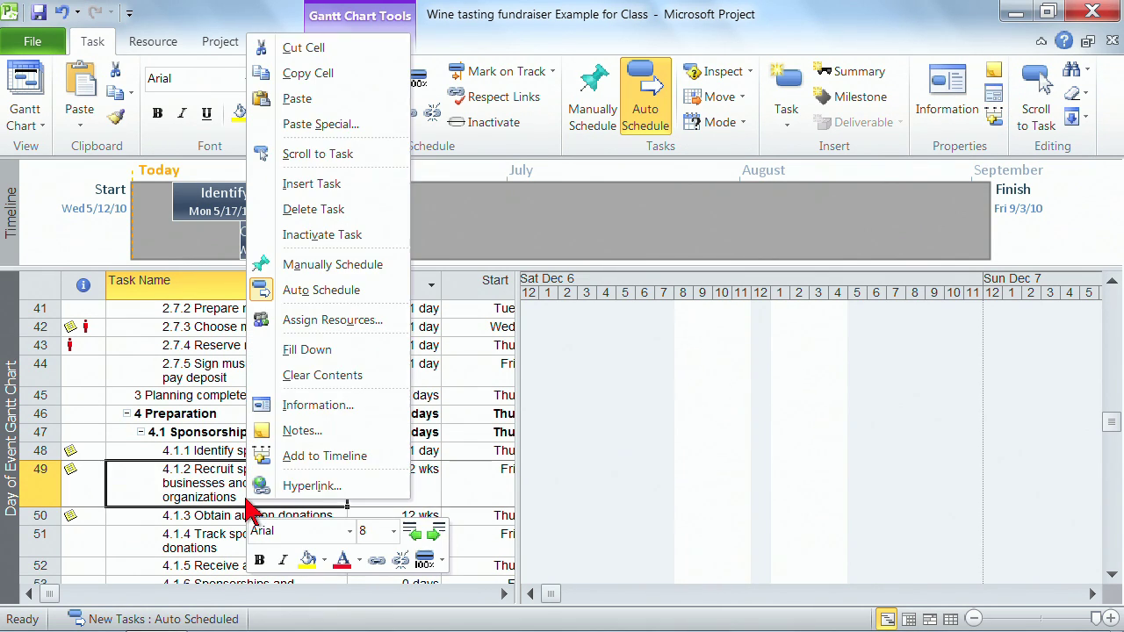
pyautogui.click(321, 459)
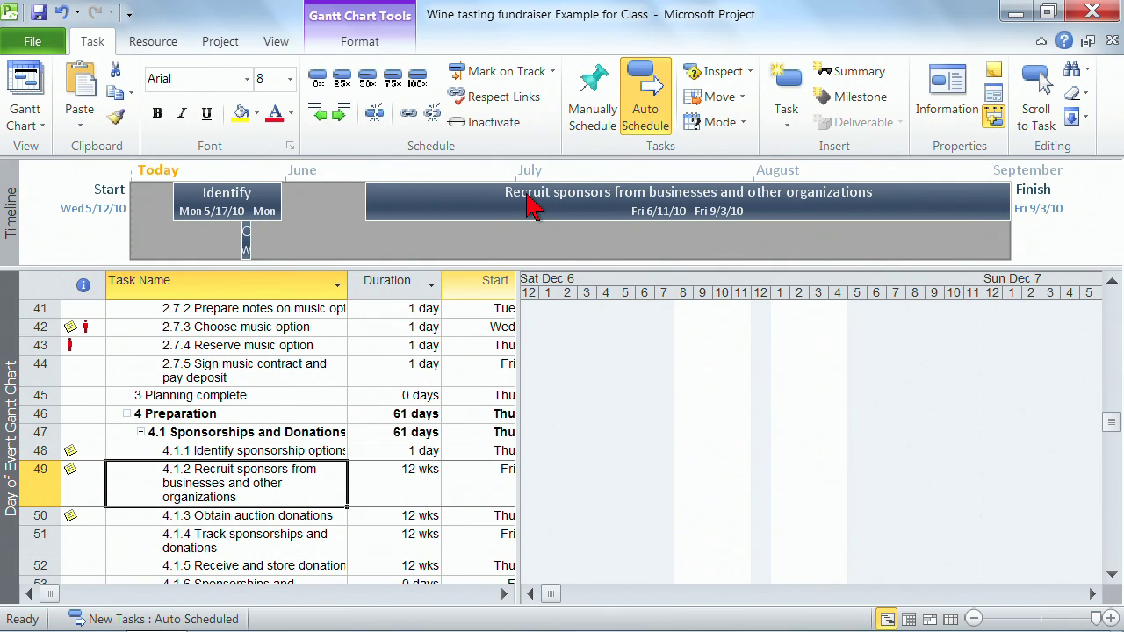
pyautogui.moveTo(527, 197)
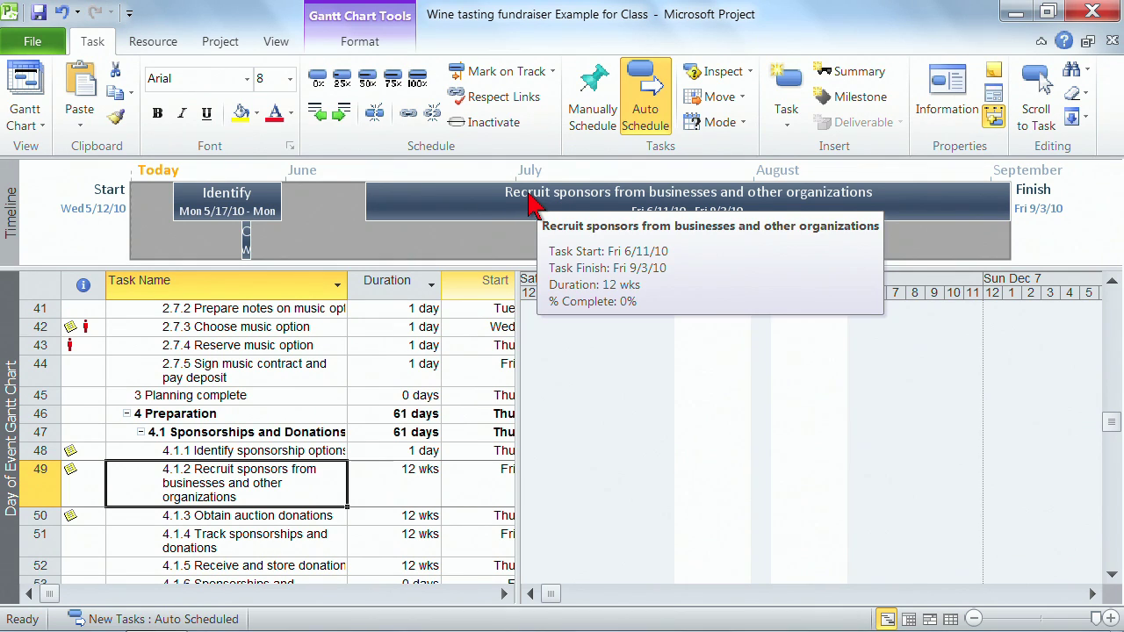
# - Look at the options for the sponsor recruitment bar on the Timeline, and hide the Timeline
pyautogui.rightClick(450, 211)
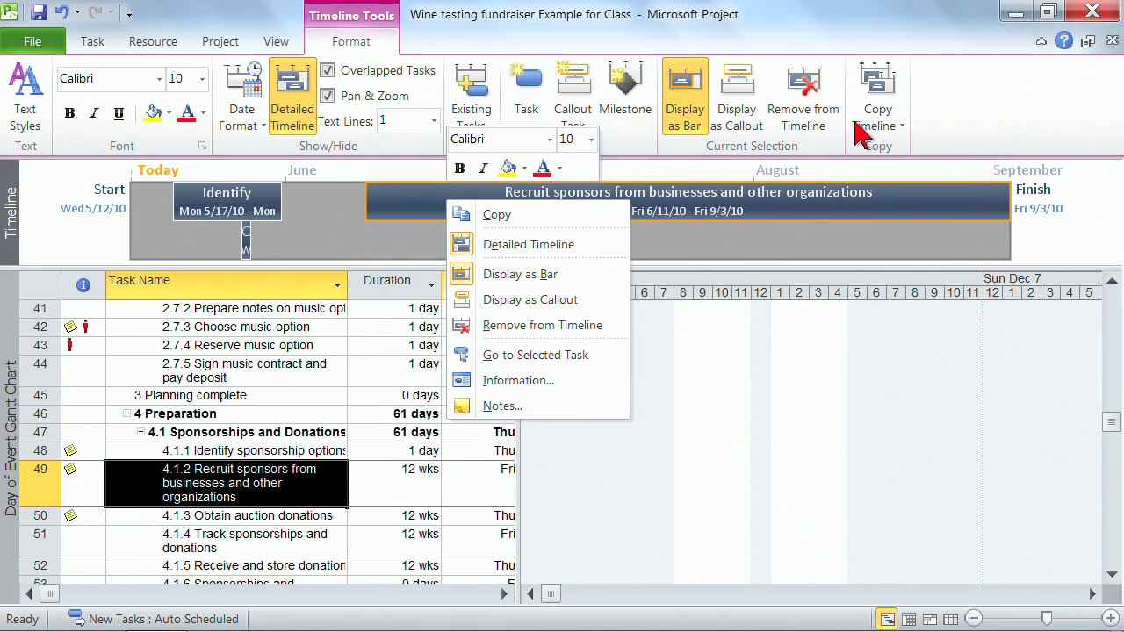
pyautogui.click(275, 44)
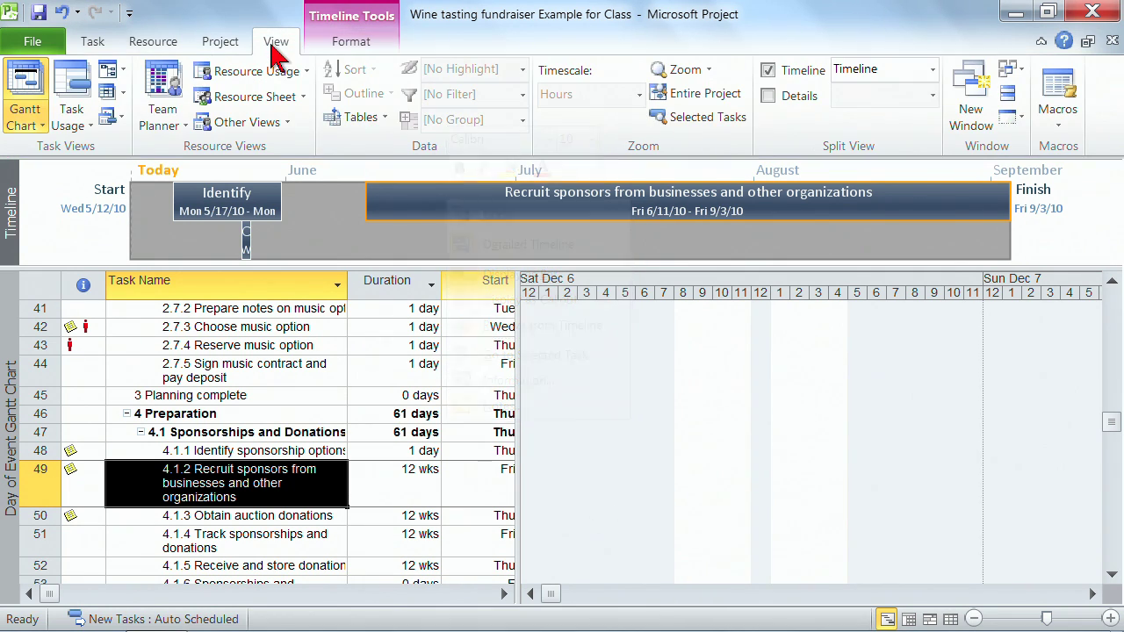
pyautogui.click(769, 71)
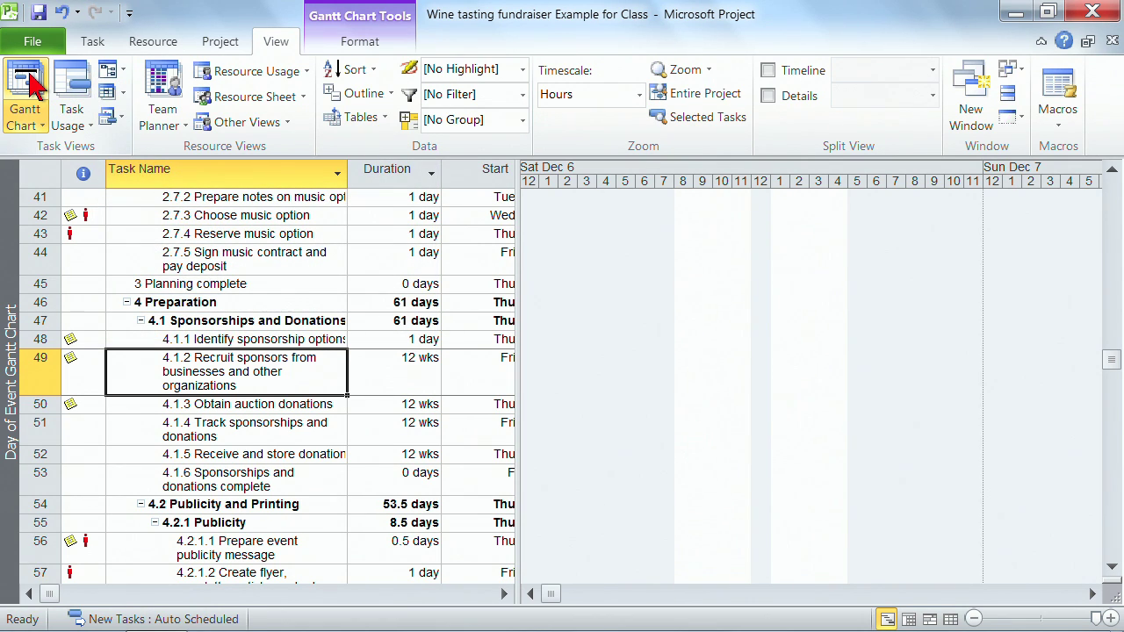
# - Switch to the Calendar view and look through the scheduled tasks from June to September 2010
pyautogui.click(109, 94)
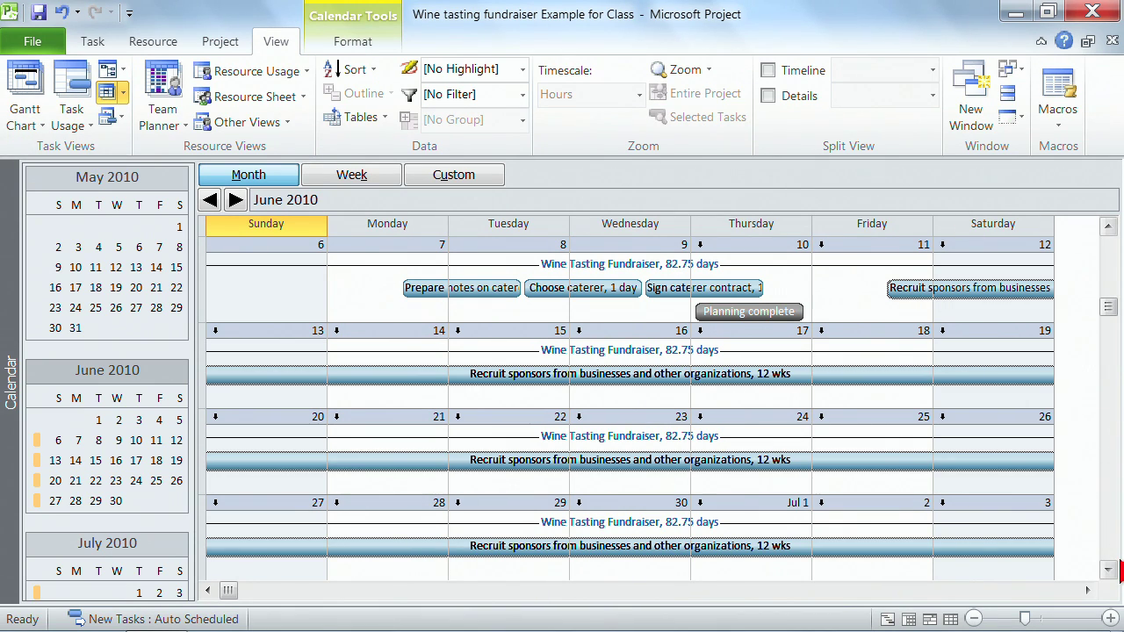
pyautogui.click(1110, 568)
pyautogui.click(1109, 569)
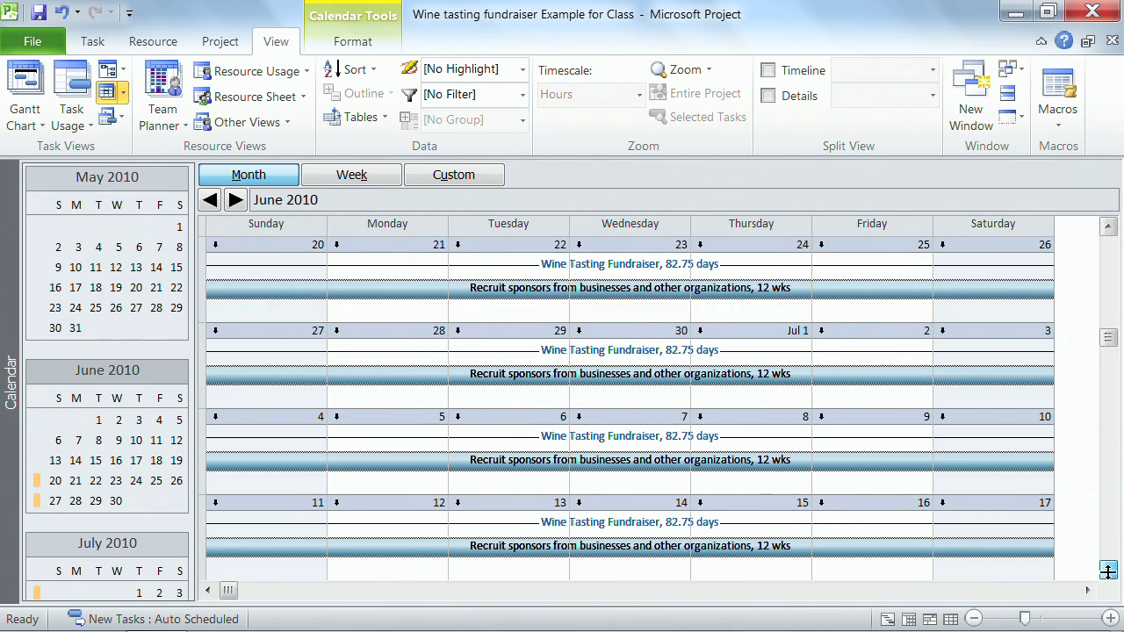
pyautogui.click(1109, 571)
pyautogui.click(1109, 571)
pyautogui.click(1109, 571)
pyautogui.click(1109, 571)
pyautogui.click(1109, 571)
pyautogui.click(1109, 570)
pyautogui.click(1108, 571)
pyautogui.click(1109, 571)
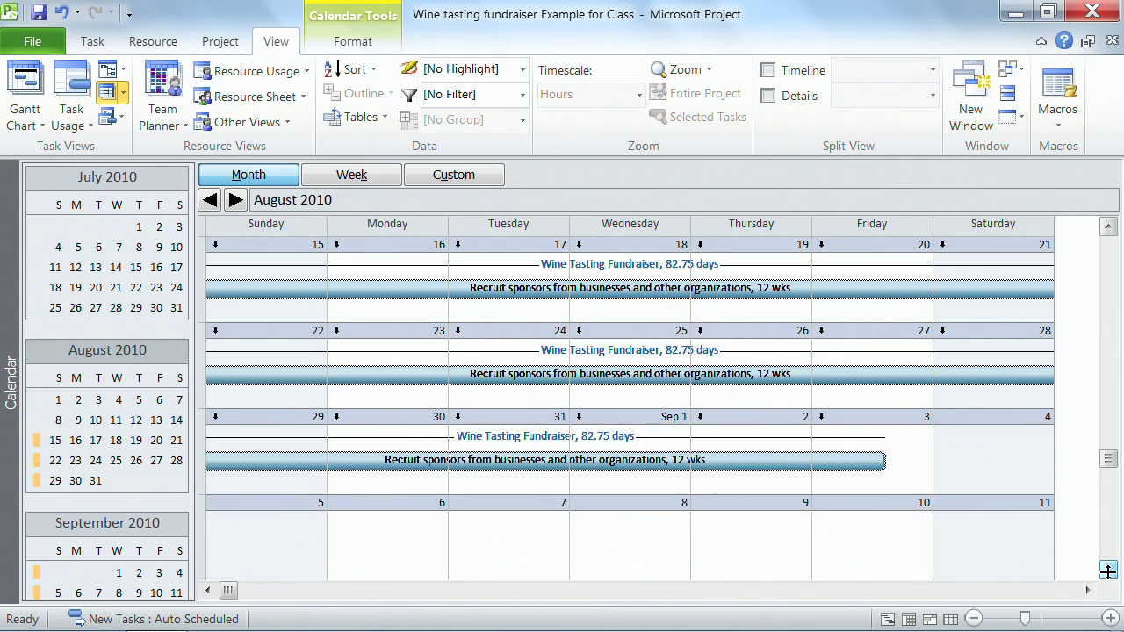
pyautogui.click(1108, 571)
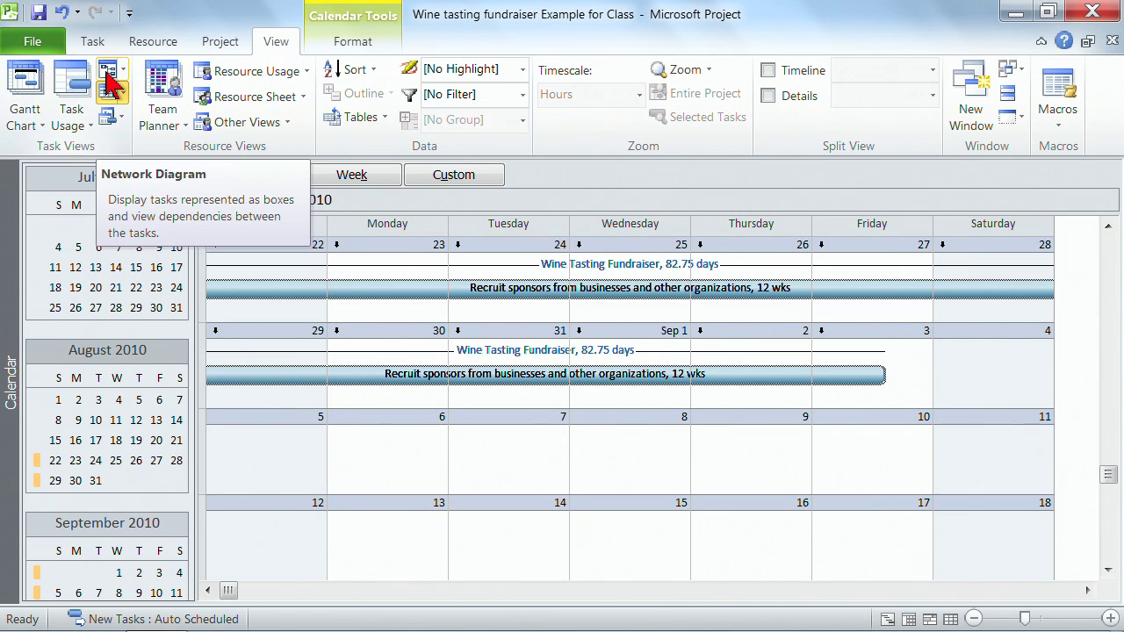
# - Switch to the Network Diagram view and examine the tasks around "Recruit sponsors from businesses" up close and in overview
pyautogui.click(110, 79)
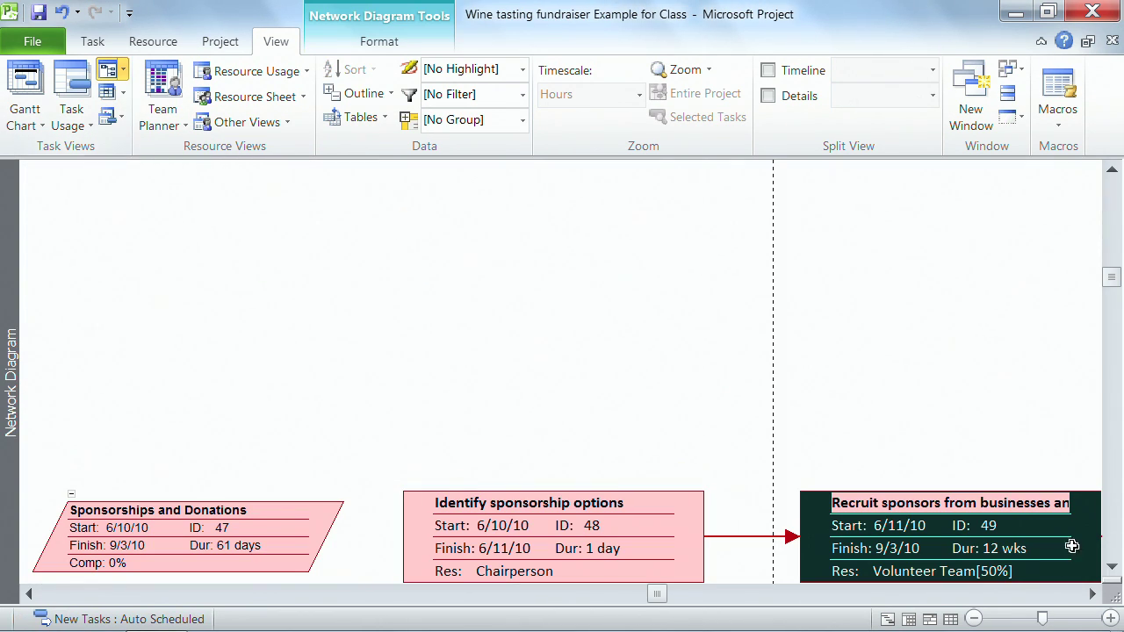
pyautogui.click(1111, 567)
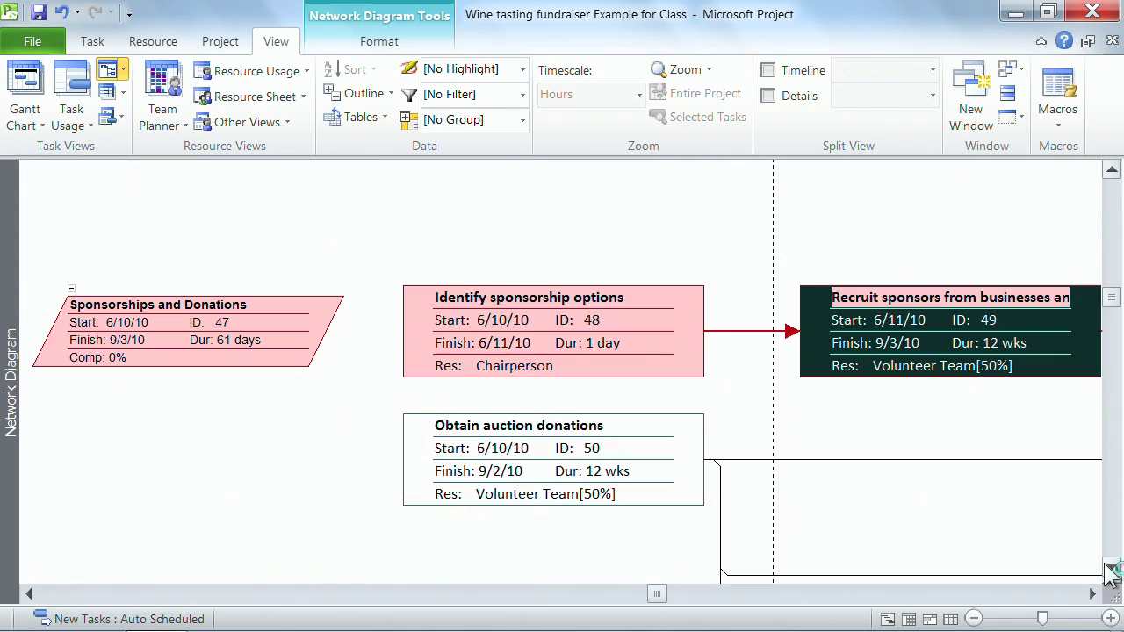
pyautogui.click(975, 619)
pyautogui.click(974, 620)
pyautogui.click(1111, 567)
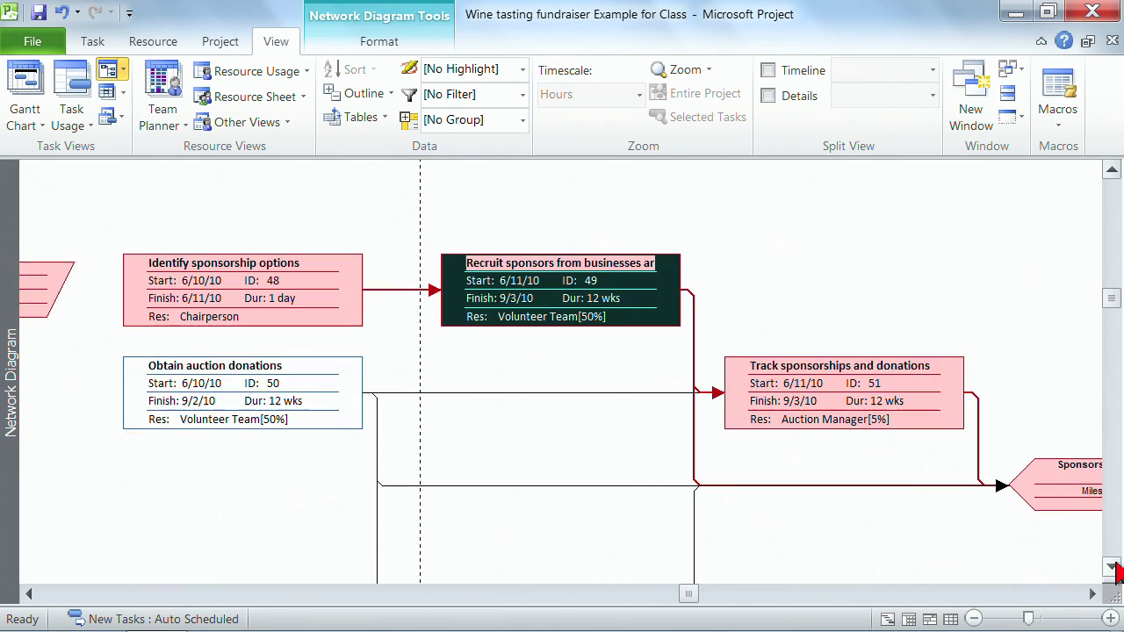
pyautogui.click(1111, 568)
pyautogui.click(1111, 567)
pyautogui.click(1111, 567)
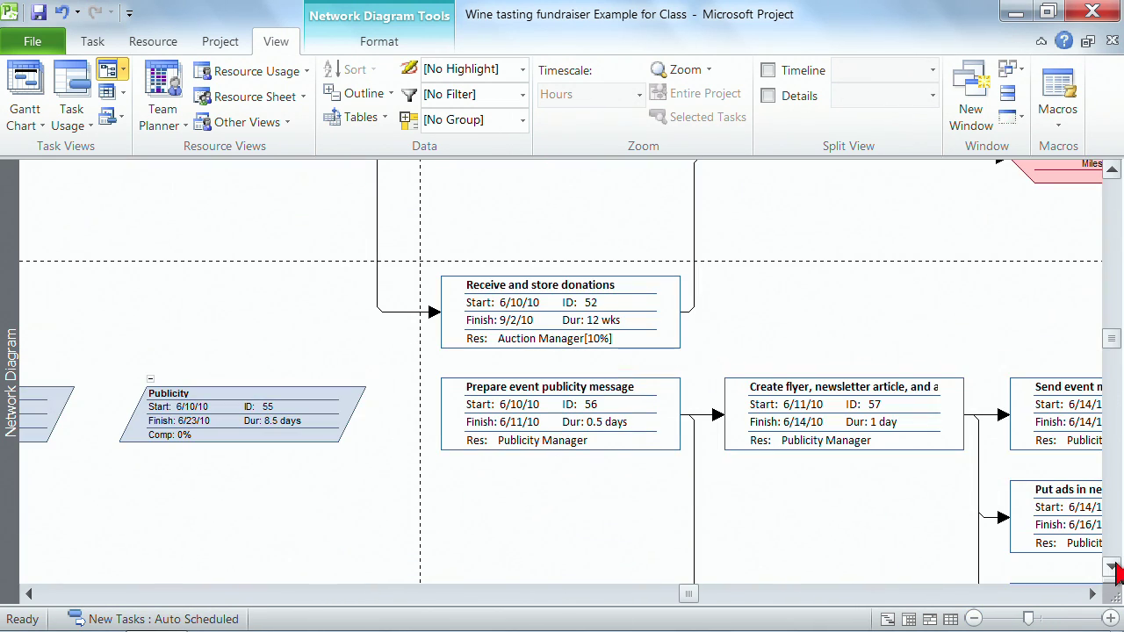
pyautogui.click(974, 619)
pyautogui.click(974, 619)
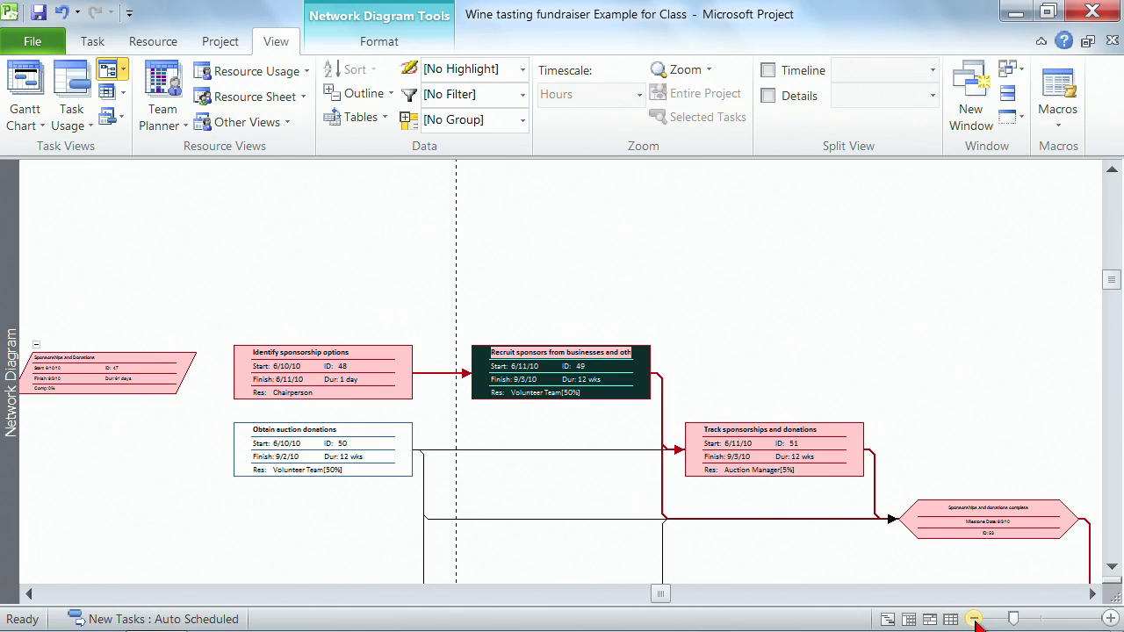
pyautogui.click(975, 619)
pyautogui.click(974, 620)
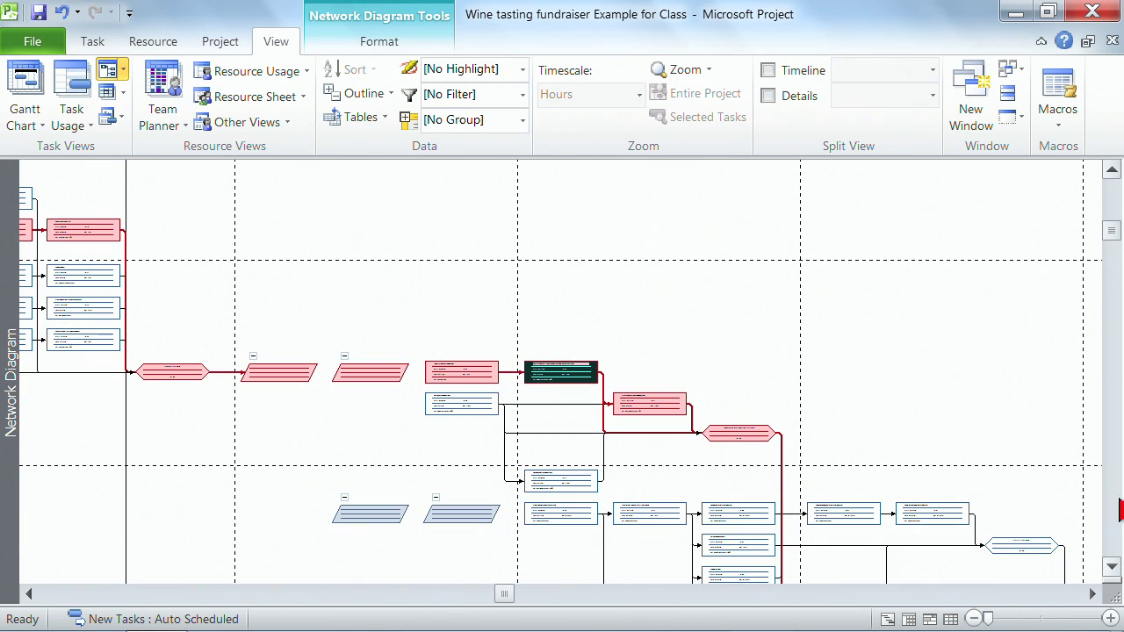
# - Examine the earlier planning tasks and their dependencies in the network diagram
pyautogui.click(1113, 171)
pyautogui.click(1112, 172)
pyautogui.click(1112, 171)
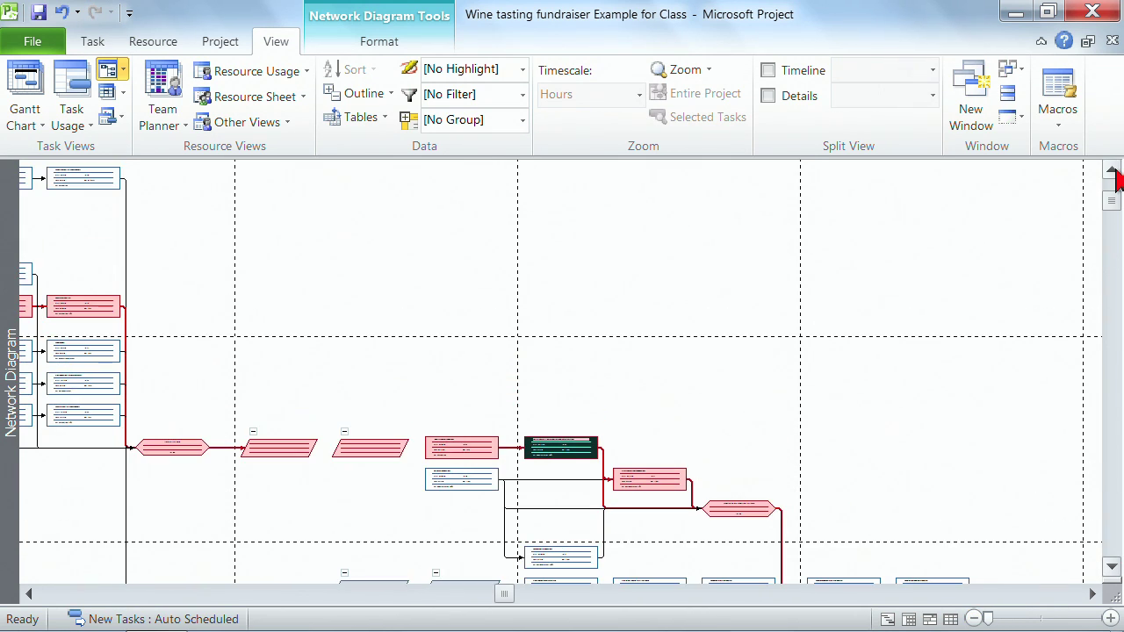
pyautogui.click(31, 596)
pyautogui.click(31, 596)
pyautogui.click(31, 595)
pyautogui.click(31, 595)
pyautogui.click(32, 596)
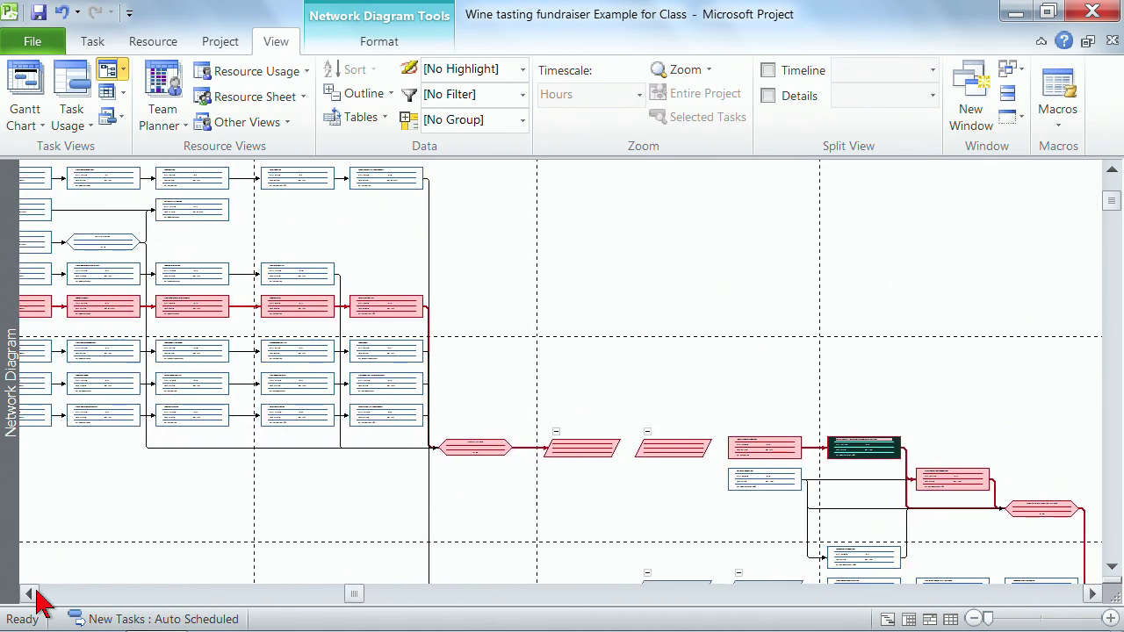
pyautogui.click(32, 596)
pyautogui.click(31, 596)
pyautogui.click(32, 595)
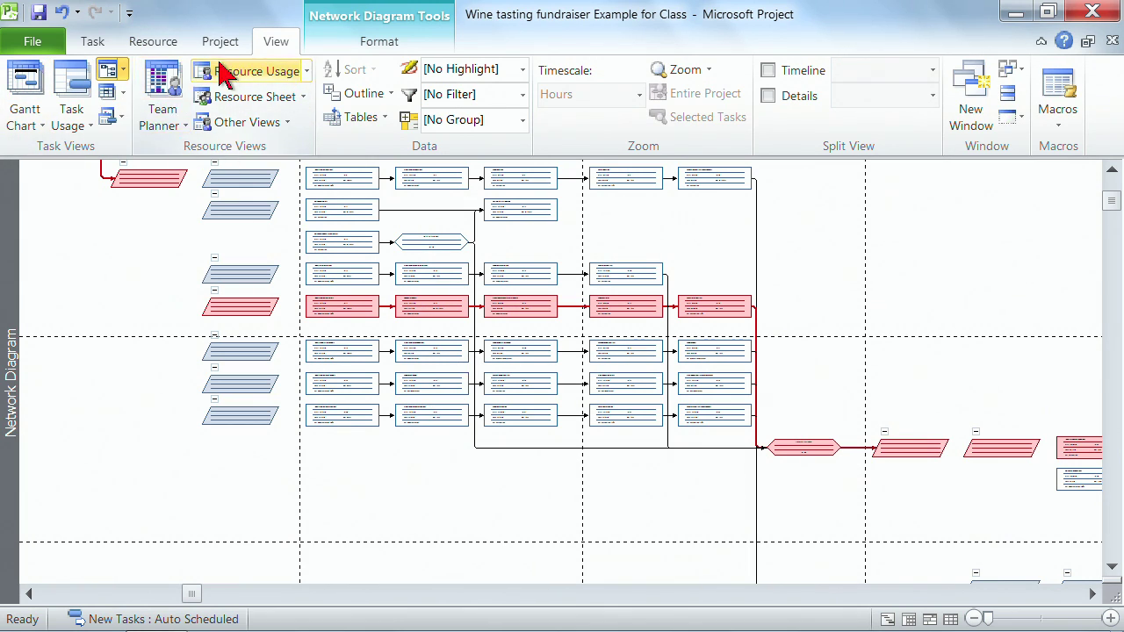
# - View the project's resources in the Resource Sheet and their task assignments in the Team Planner
pyautogui.click(238, 99)
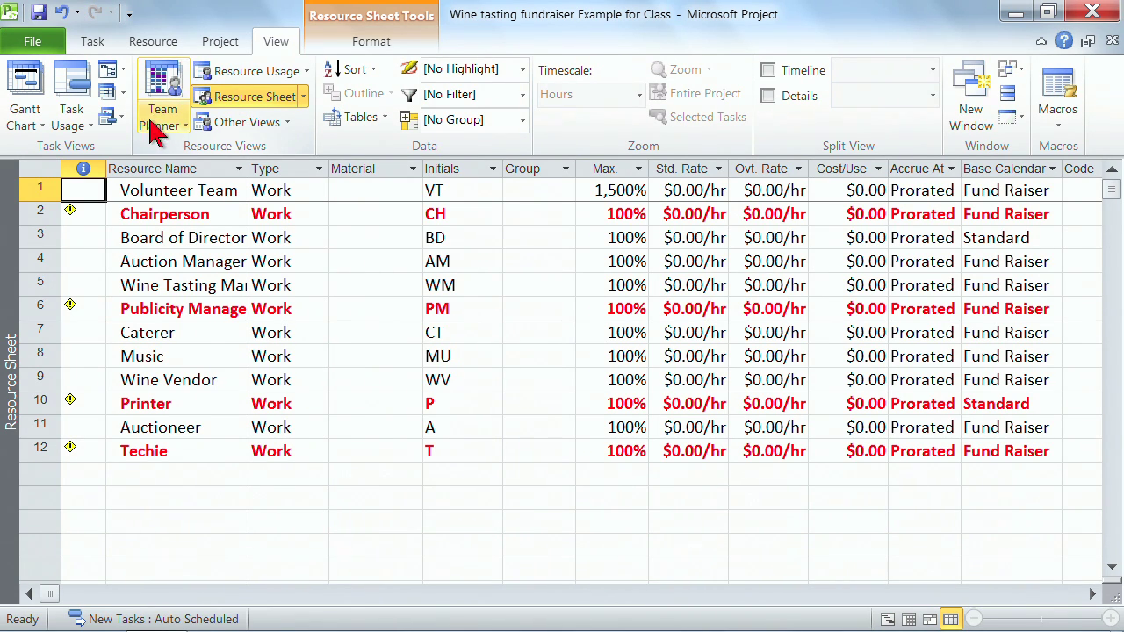
pyautogui.click(163, 86)
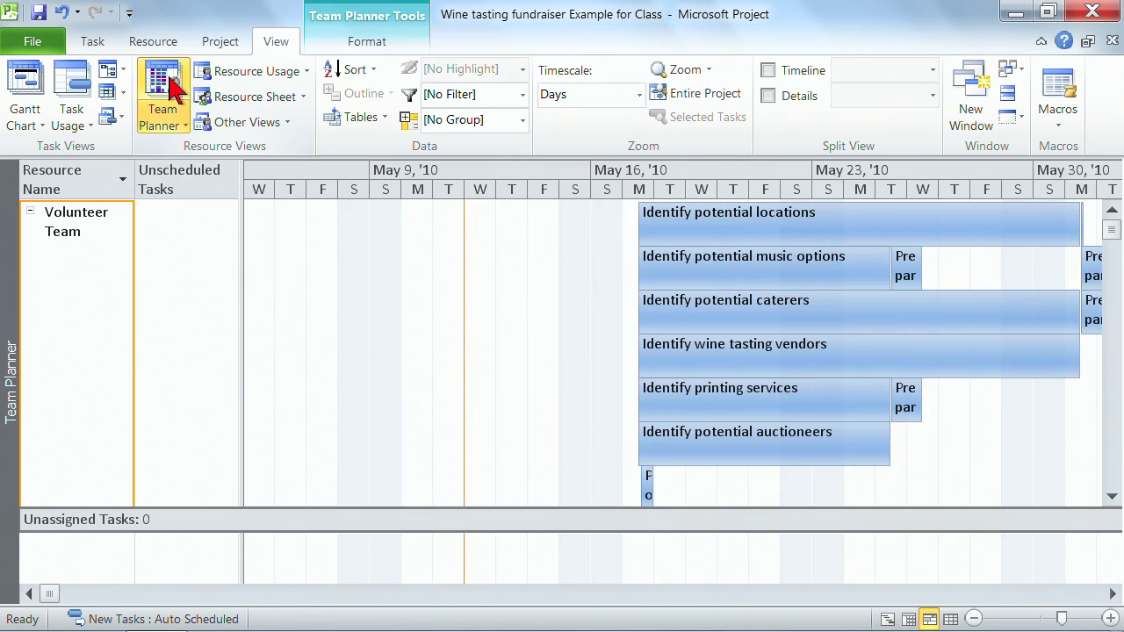
pyautogui.moveTo(928, 378)
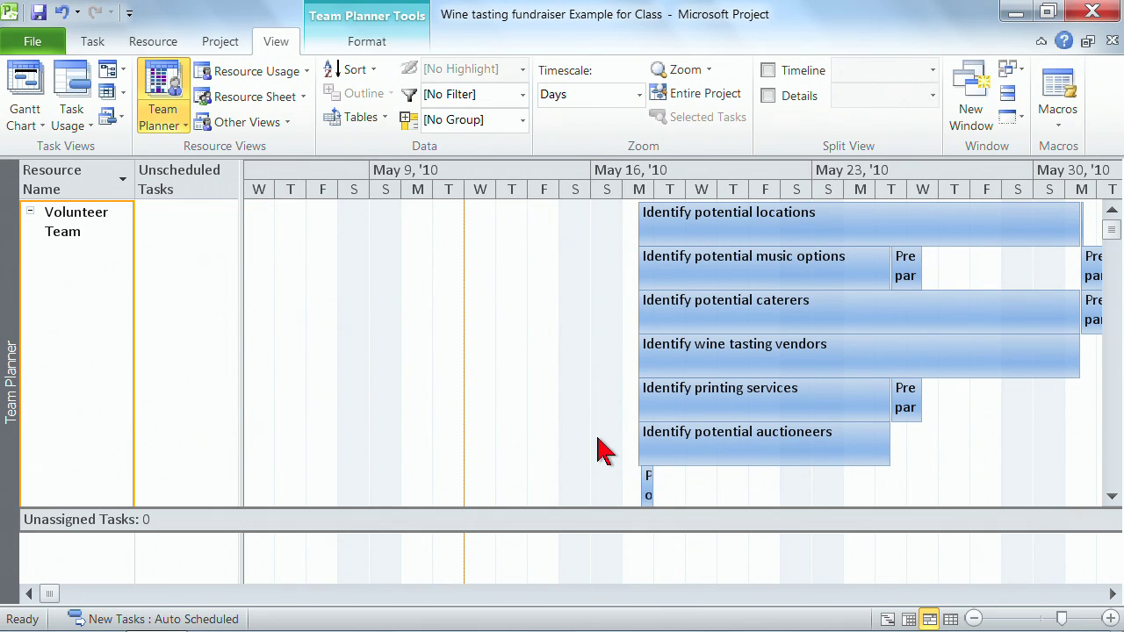
# - Examine the task assignments of the resources from Volunteer Team down to Wine Vendor in the Team Planner
pyautogui.click(1112, 497)
pyautogui.click(1112, 496)
pyautogui.click(1112, 496)
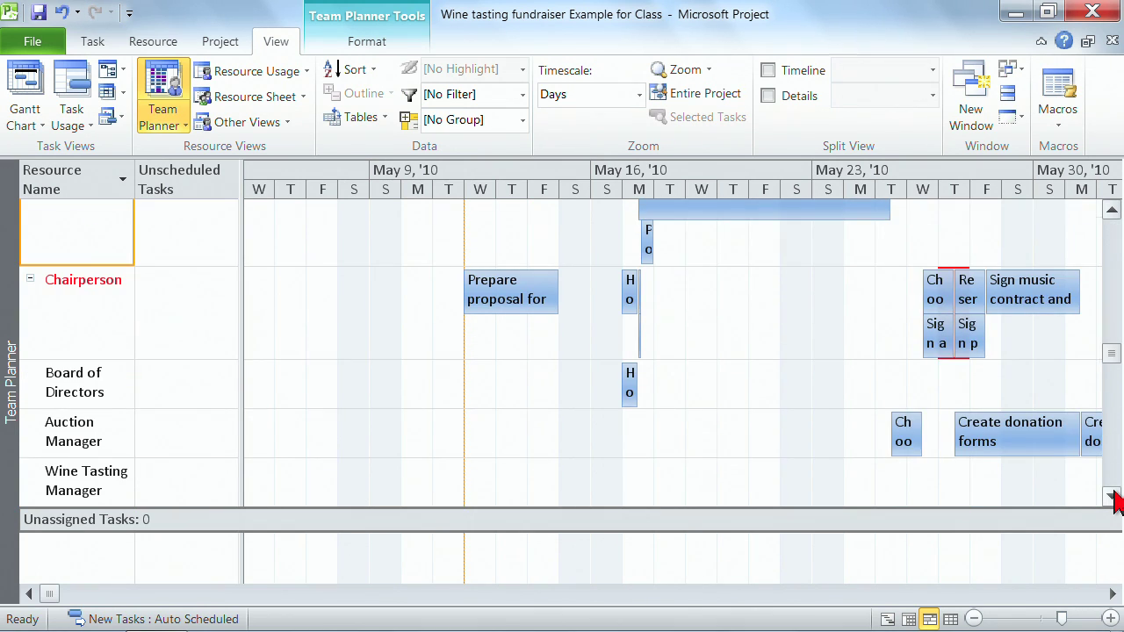
pyautogui.click(1112, 496)
pyautogui.click(1112, 496)
pyautogui.click(1112, 496)
pyautogui.click(1112, 497)
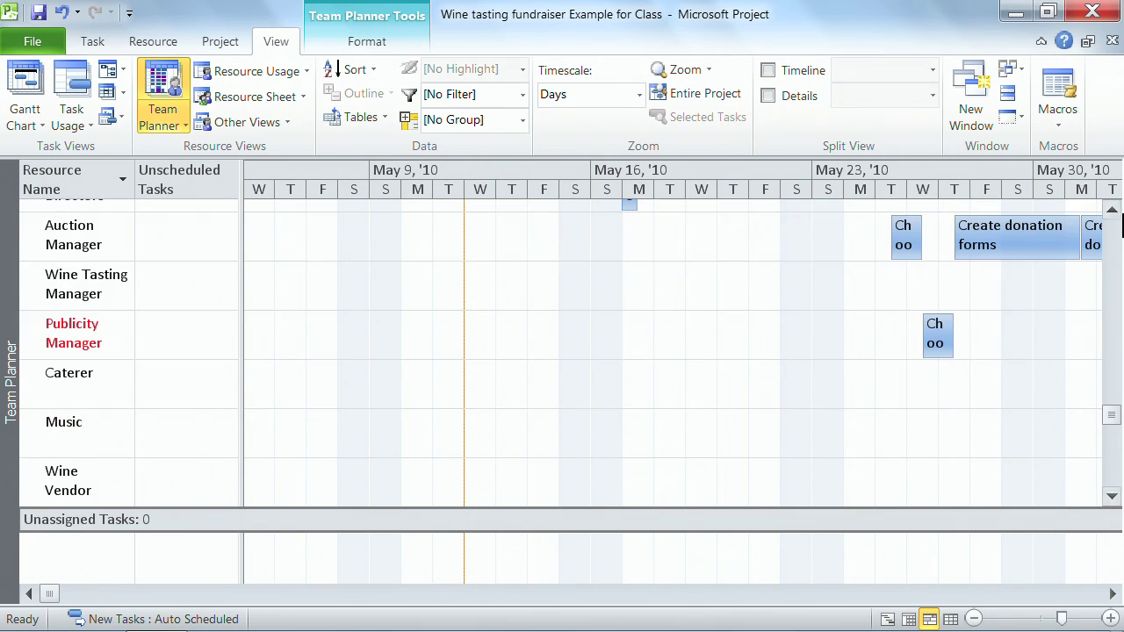
pyautogui.click(1112, 212)
pyautogui.click(1112, 212)
pyautogui.click(1113, 212)
pyautogui.click(1112, 212)
pyautogui.click(1112, 212)
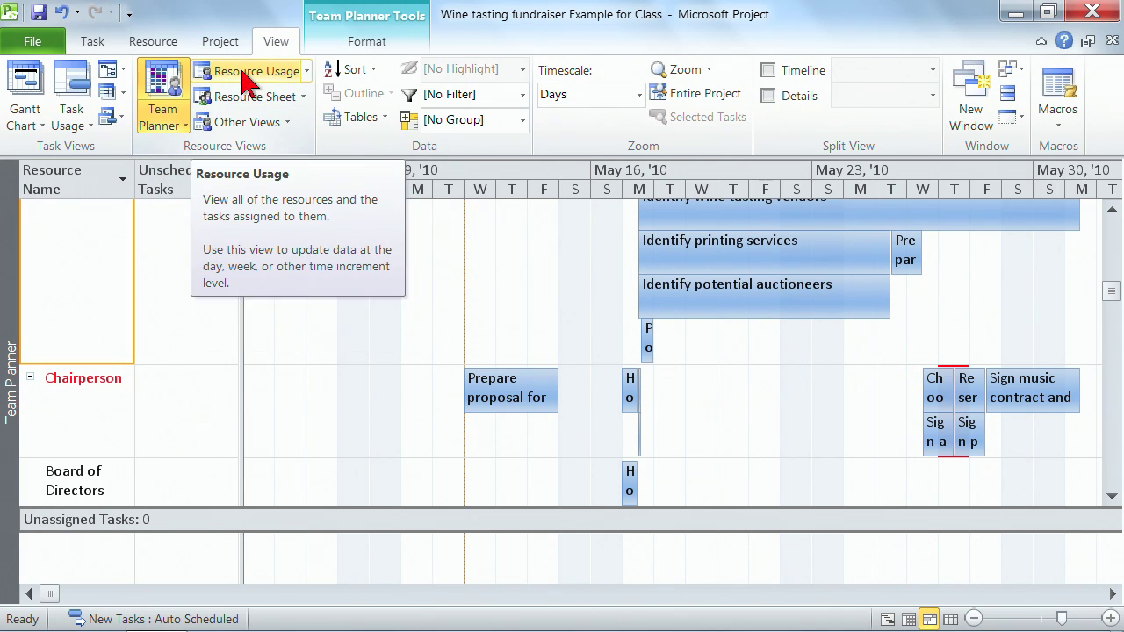
# - Check which other built-in resource views and task views are available for the project
pyautogui.click(283, 126)
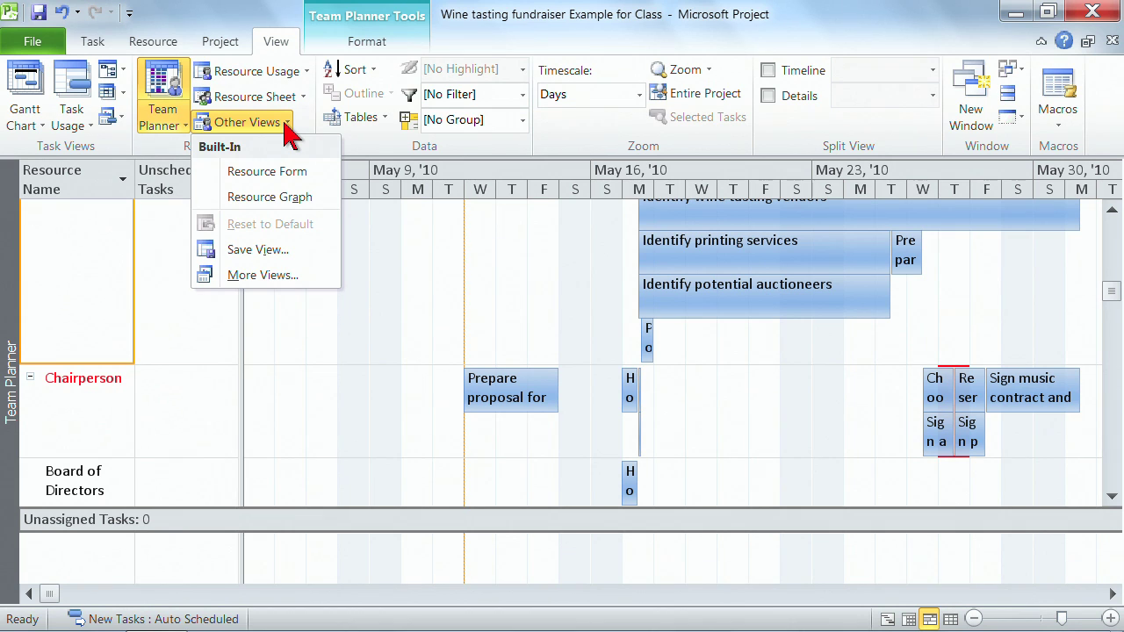
pyautogui.click(286, 125)
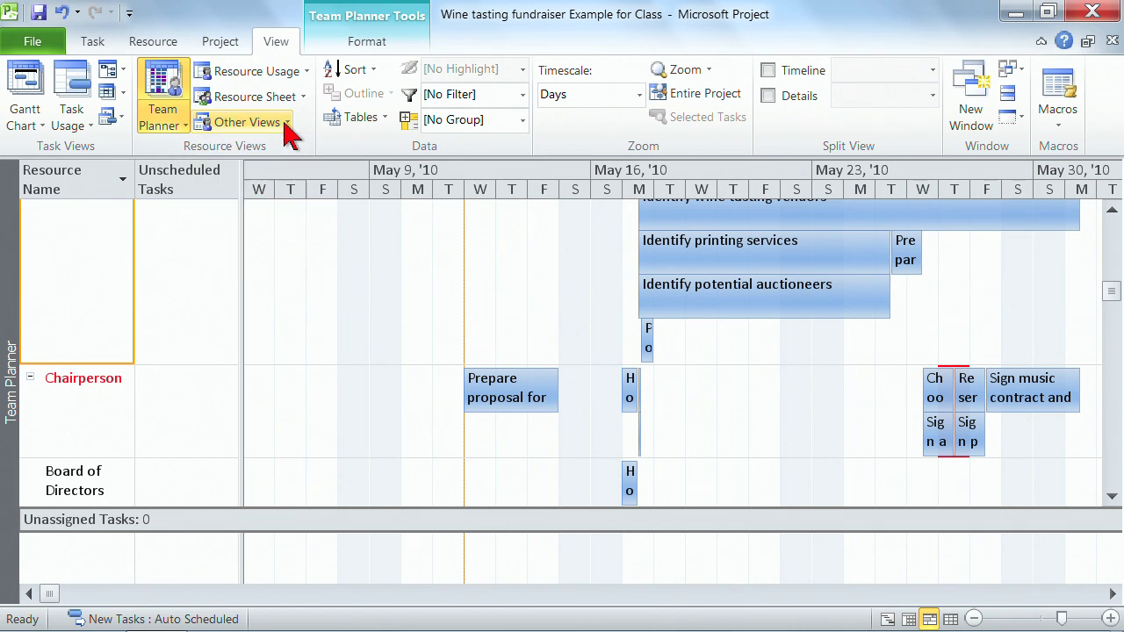
pyautogui.click(113, 121)
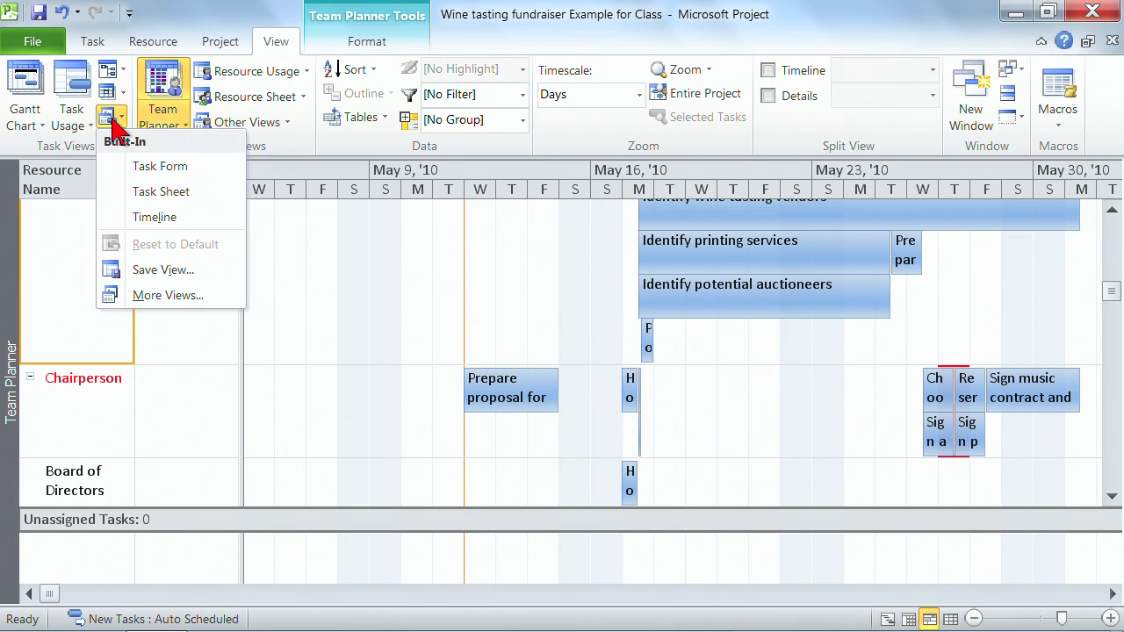